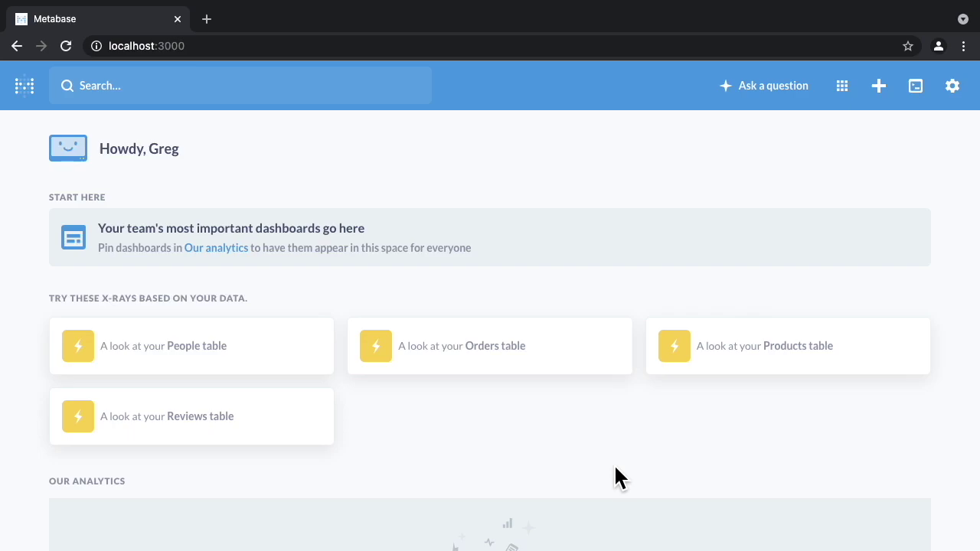
Step: Open the Sample Dataset's People table as a simple question and scroll right to its Latitude column
click(769, 96)
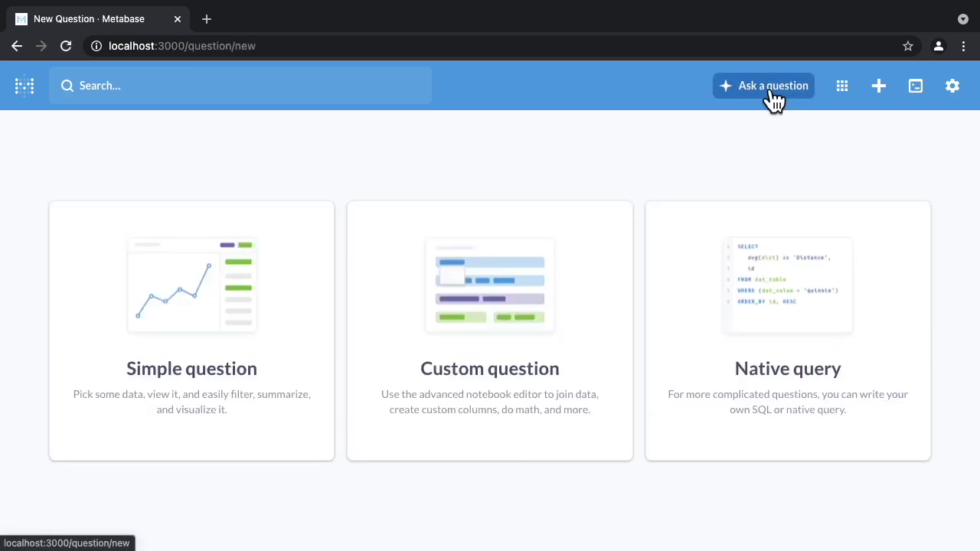
click(199, 369)
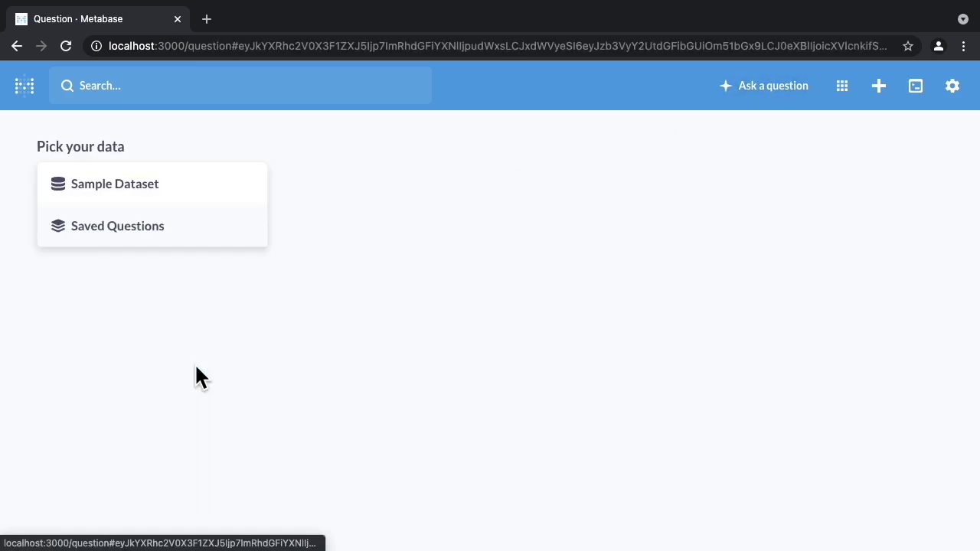
click(138, 196)
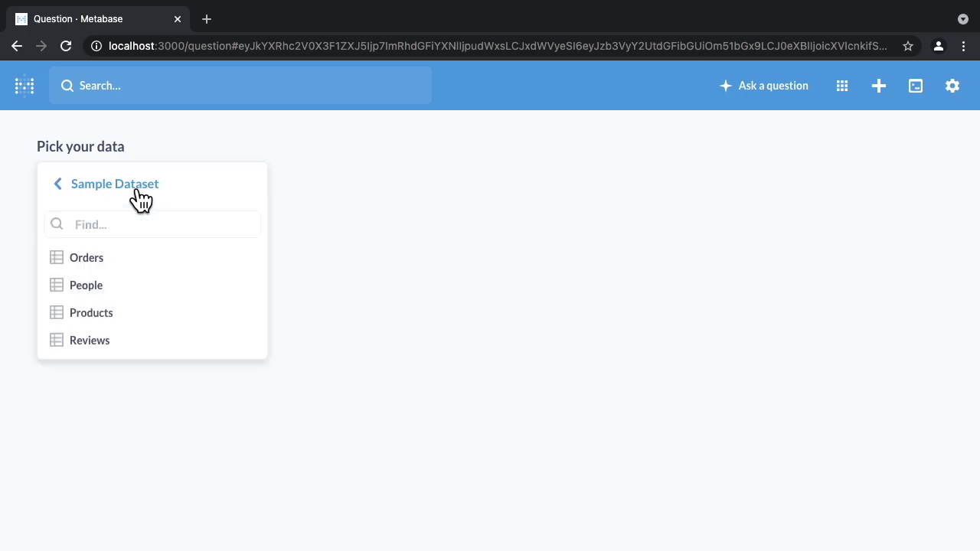
click(100, 288)
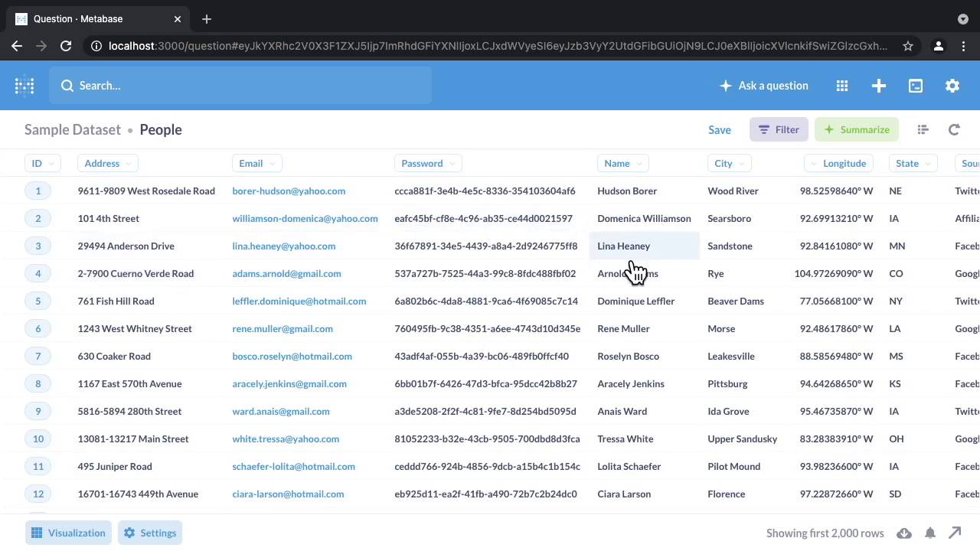
scroll(632, 269, right, 5)
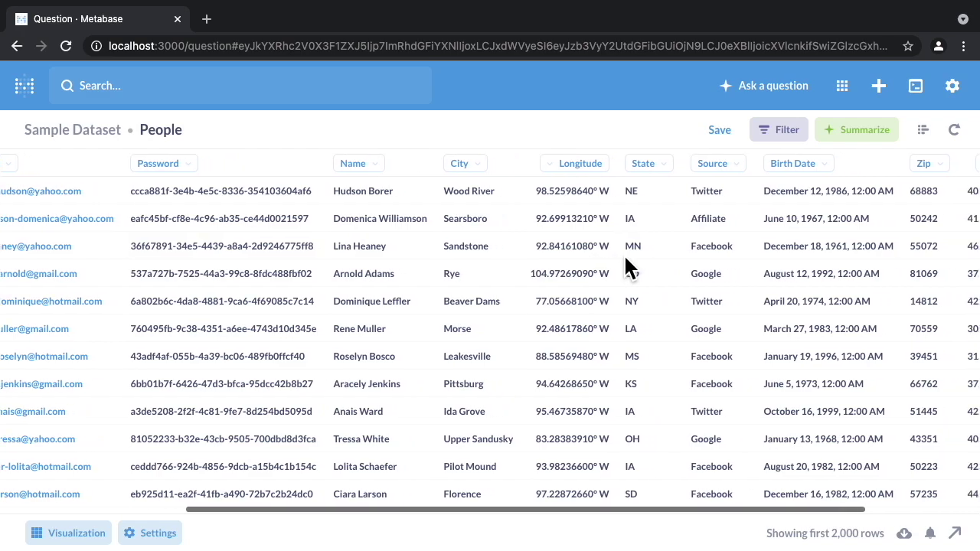
scroll(624, 260, right, 2)
scroll(625, 260, right, 2)
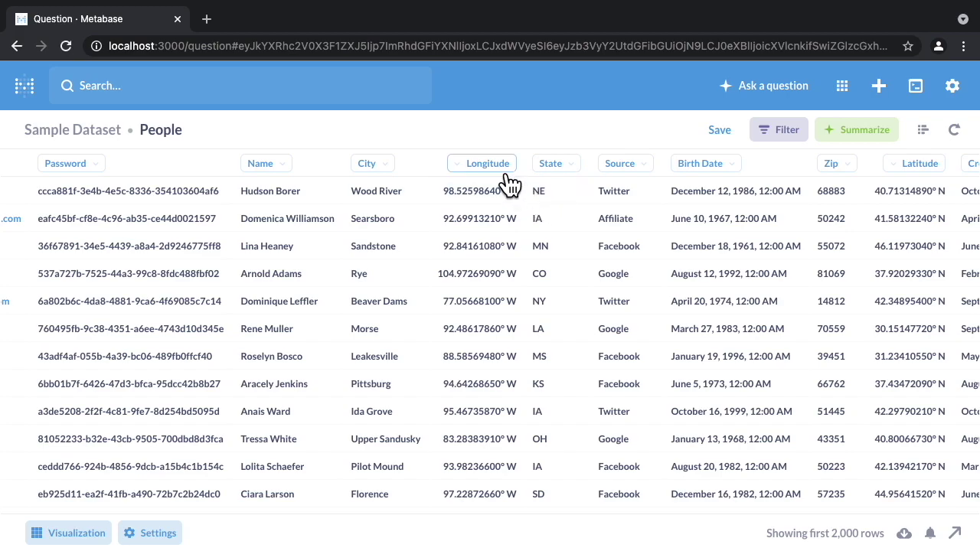
click(86, 536)
Step: Show the People rows as a Map visualization, centred on the USA
scroll(125, 421, down, 3)
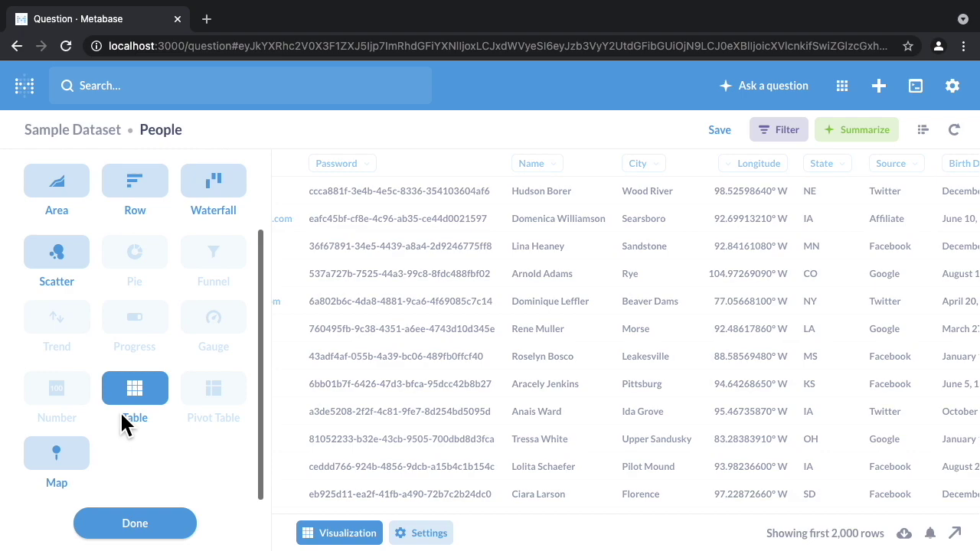
click(65, 464)
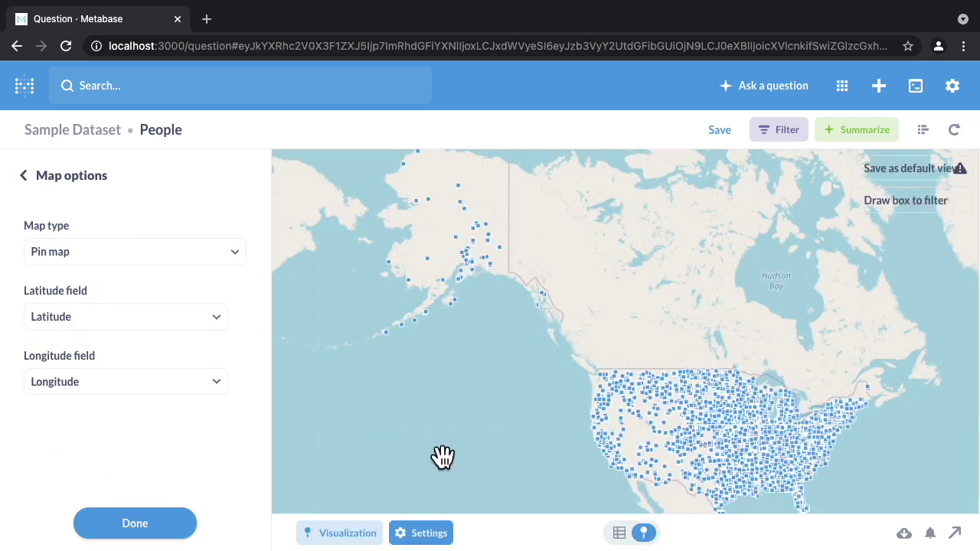
mouse_move(498, 456)
mouse_down()
mouse_move(380, 405)
mouse_move(382, 378)
mouse_up()
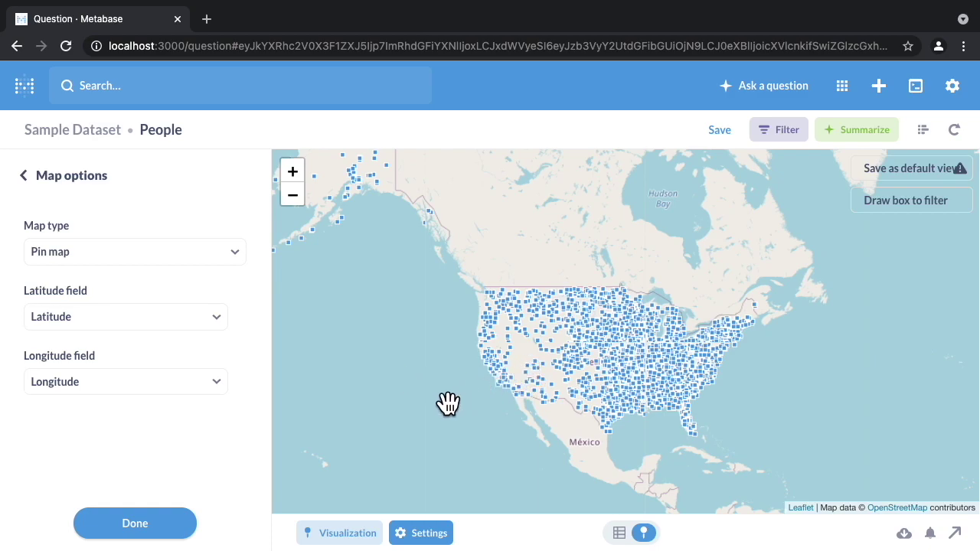
mouse_move(960, 168)
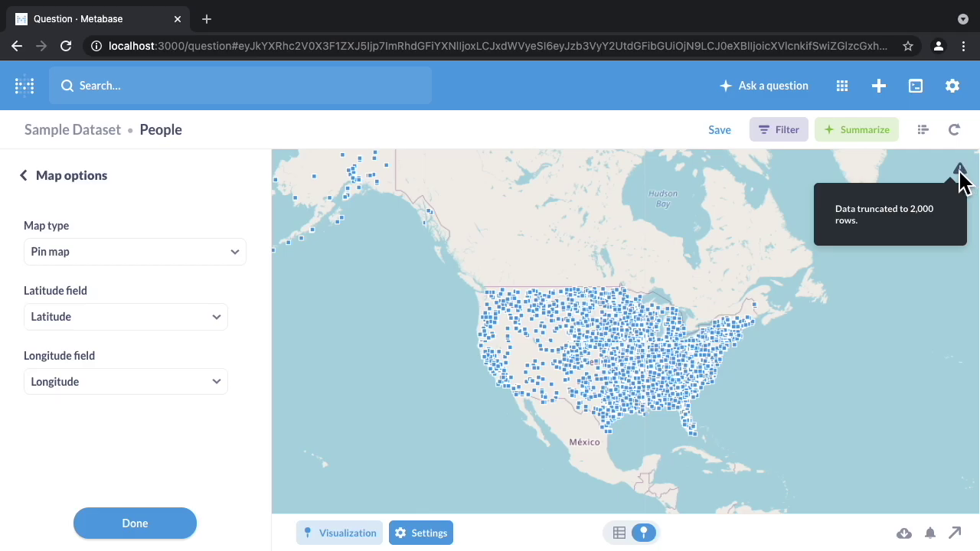
mouse_move(431, 345)
mouse_down()
mouse_move(404, 304)
mouse_move(383, 319)
mouse_up()
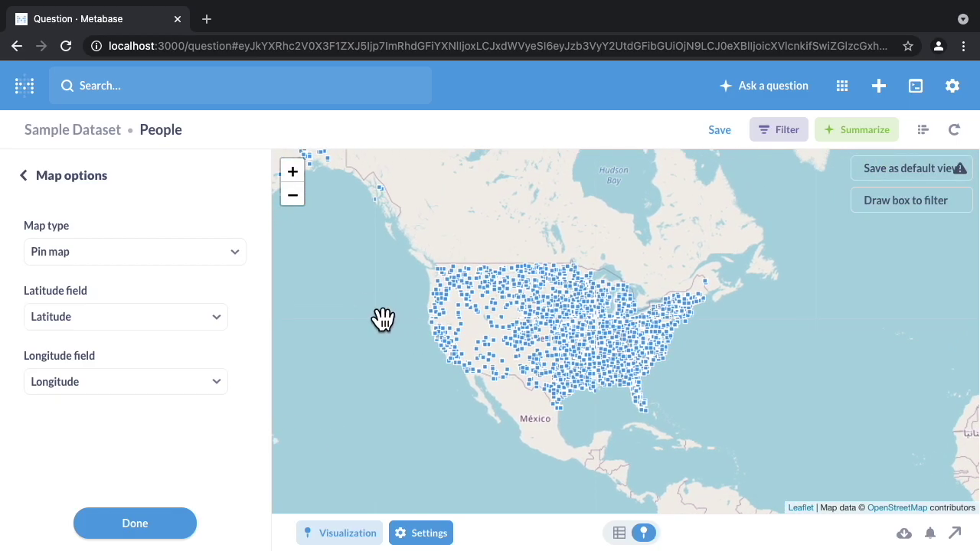
Step: Zoom the pin map into the Midwest and filter it to a box drawn over Kansas
click(304, 180)
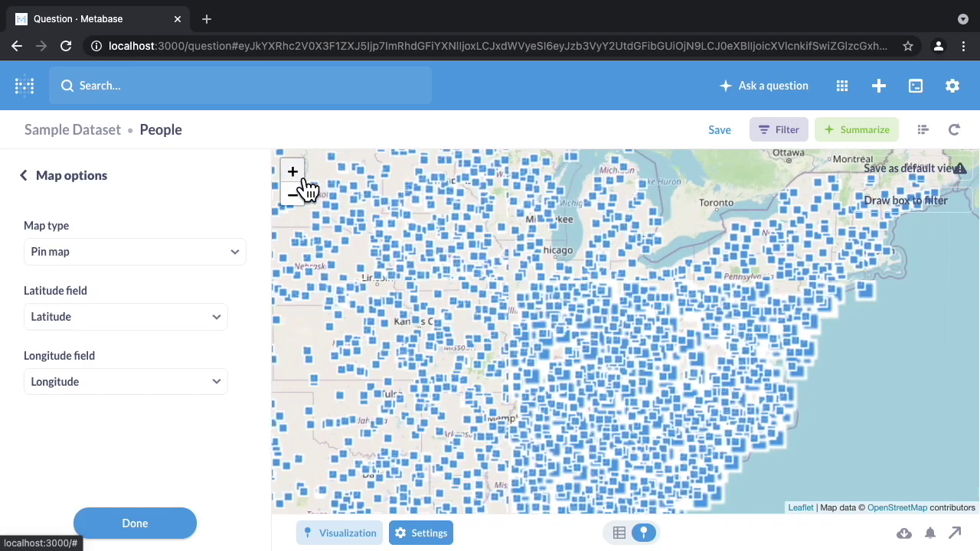
scroll(485, 295, up, 1)
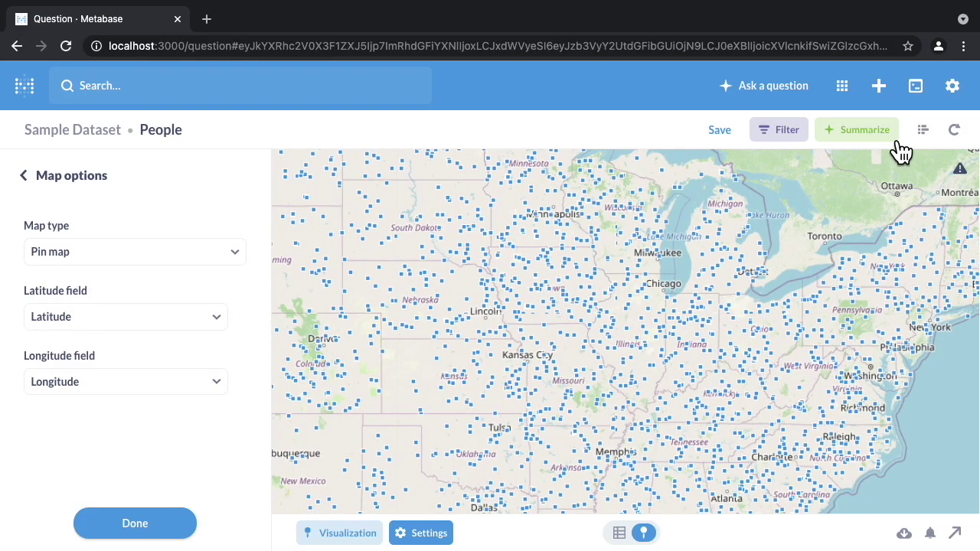
click(940, 208)
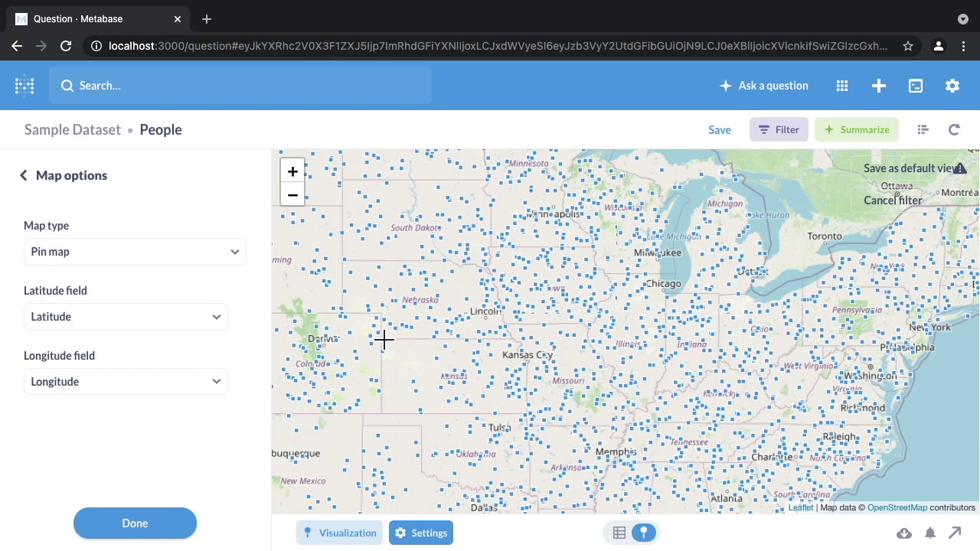
drag(376, 331, 523, 398)
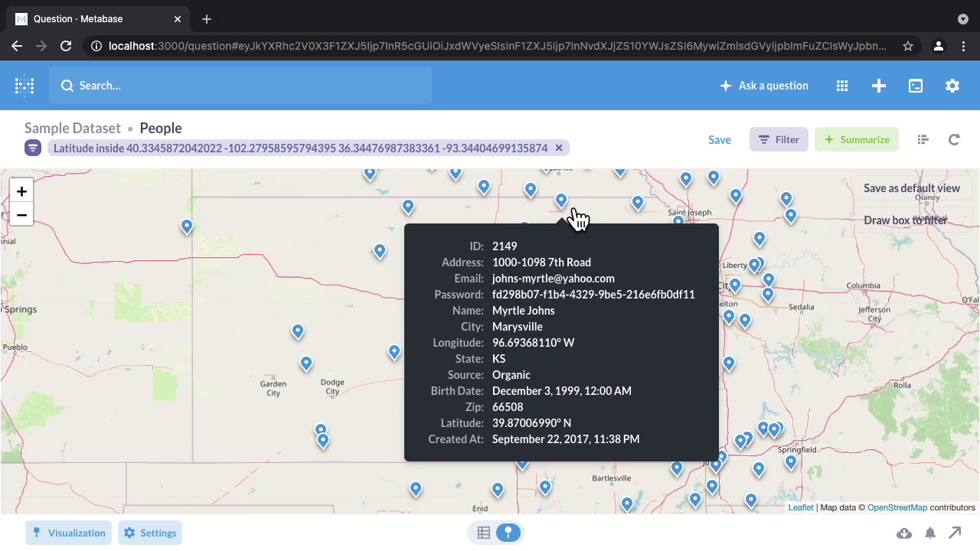
mouse_move(638, 203)
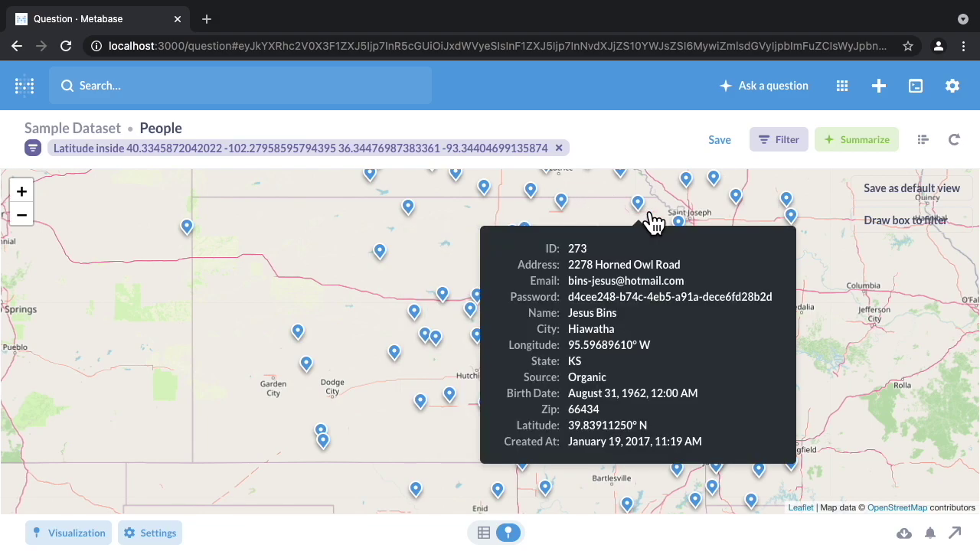
Step: Summarize the People table as a count grouped by State
click(68, 129)
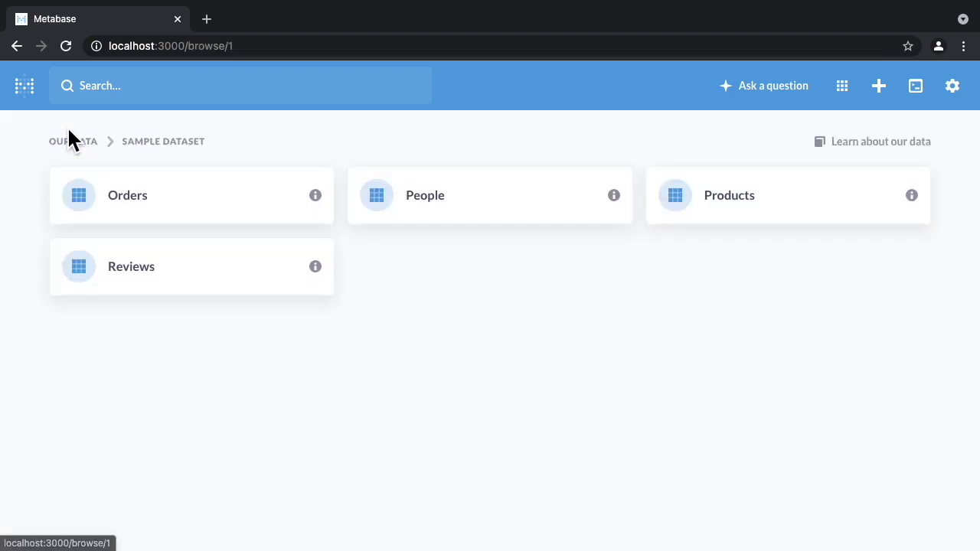
click(430, 205)
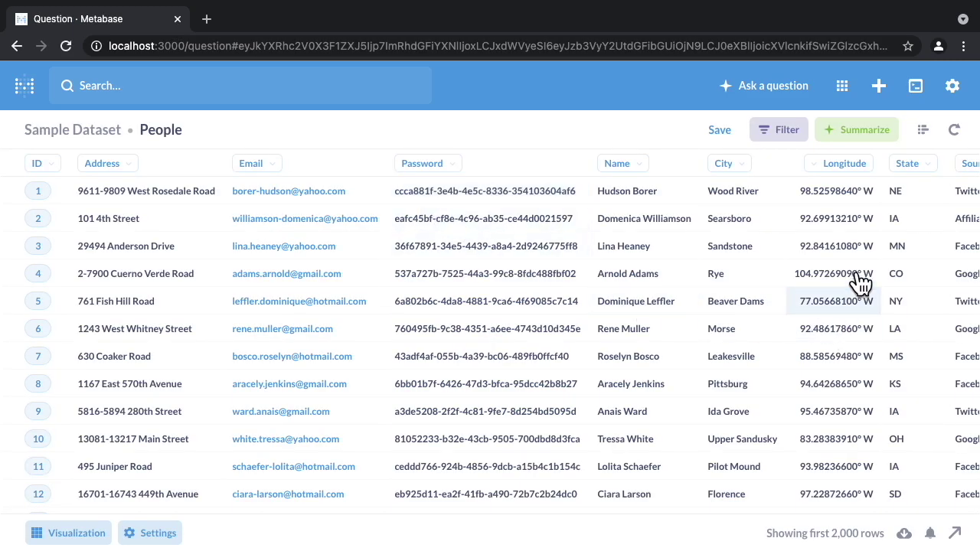
click(873, 148)
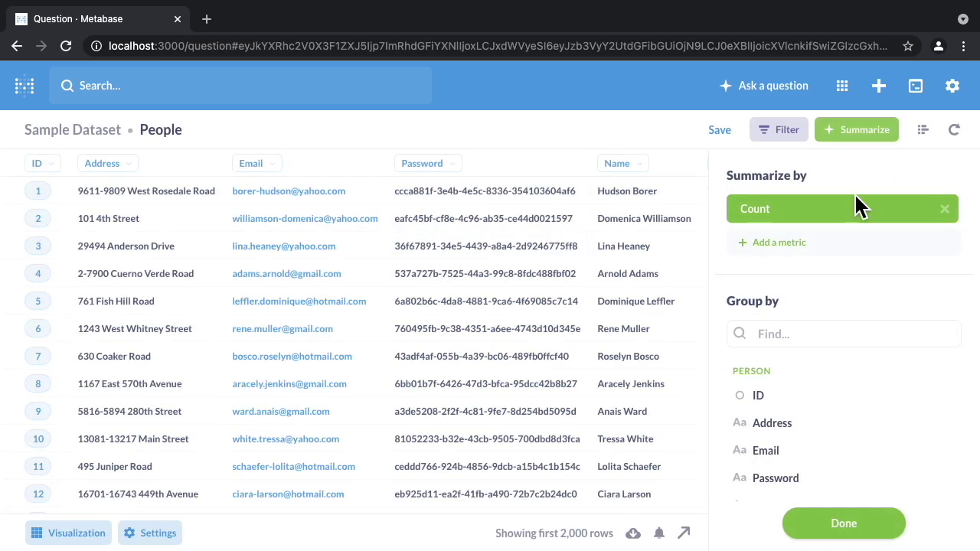
scroll(853, 342, down, 5)
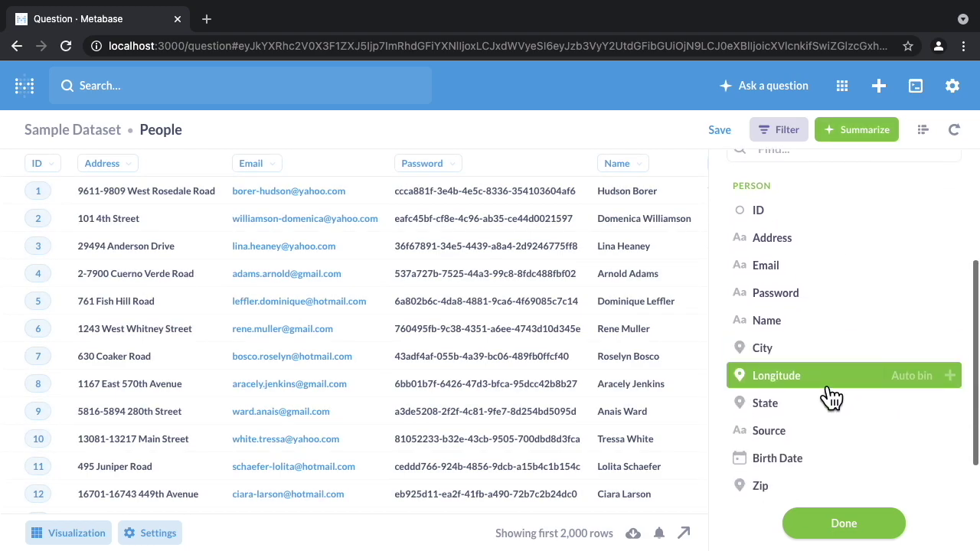
click(814, 417)
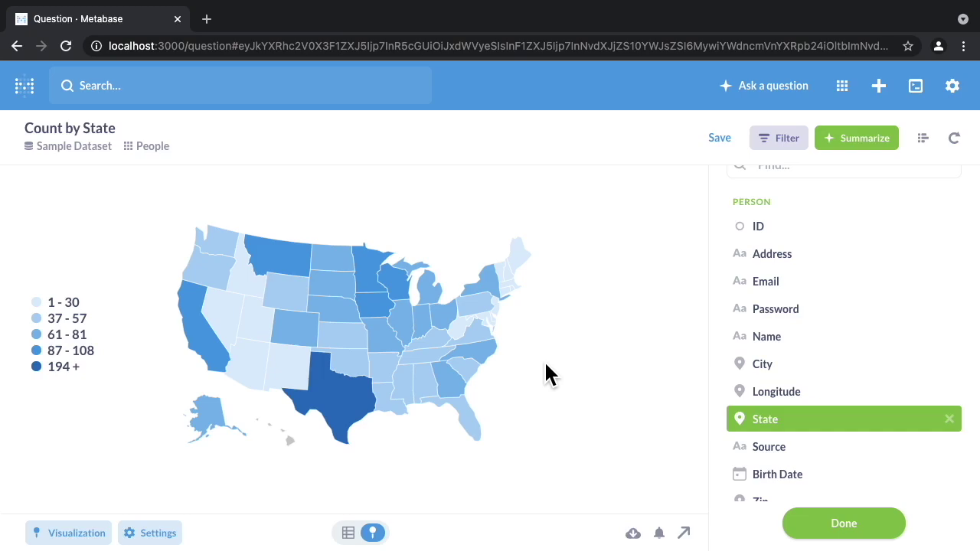
click(153, 145)
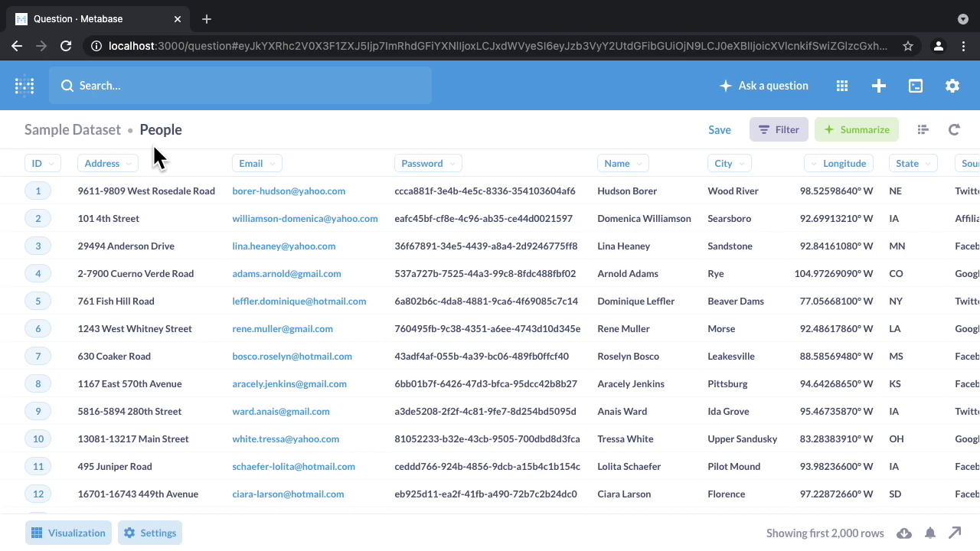
Step: Summarize People as a count grouped by auto-binned Longitude
click(863, 142)
scroll(827, 367, down, 2)
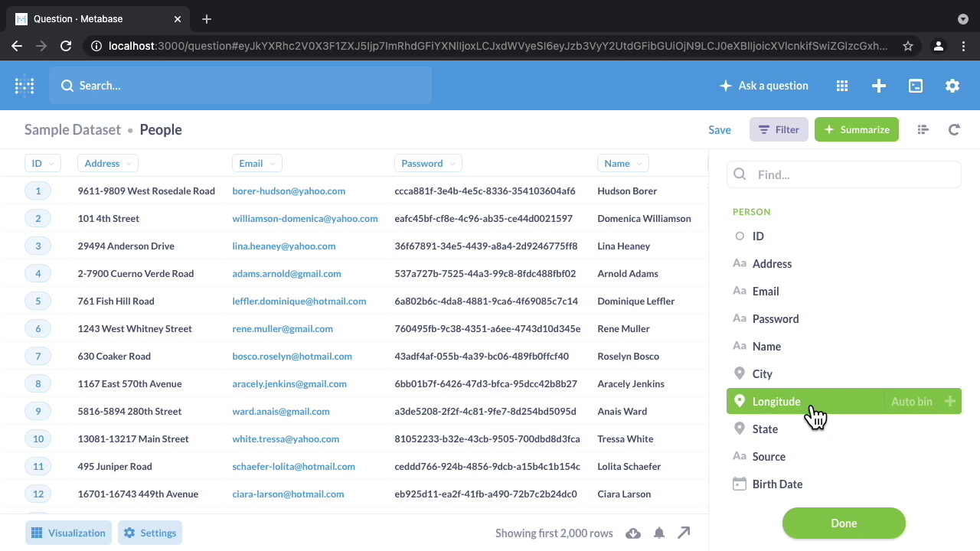
click(814, 417)
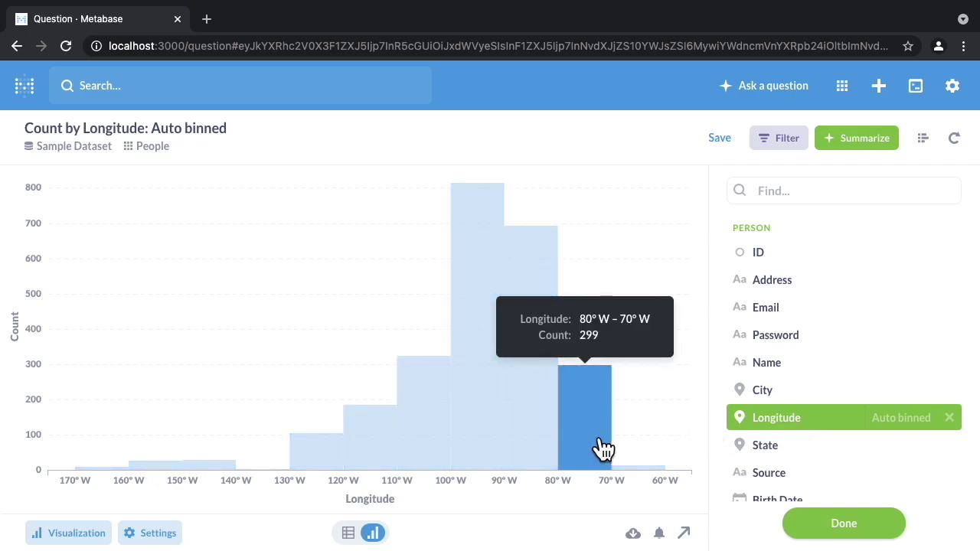
mouse_move(530, 348)
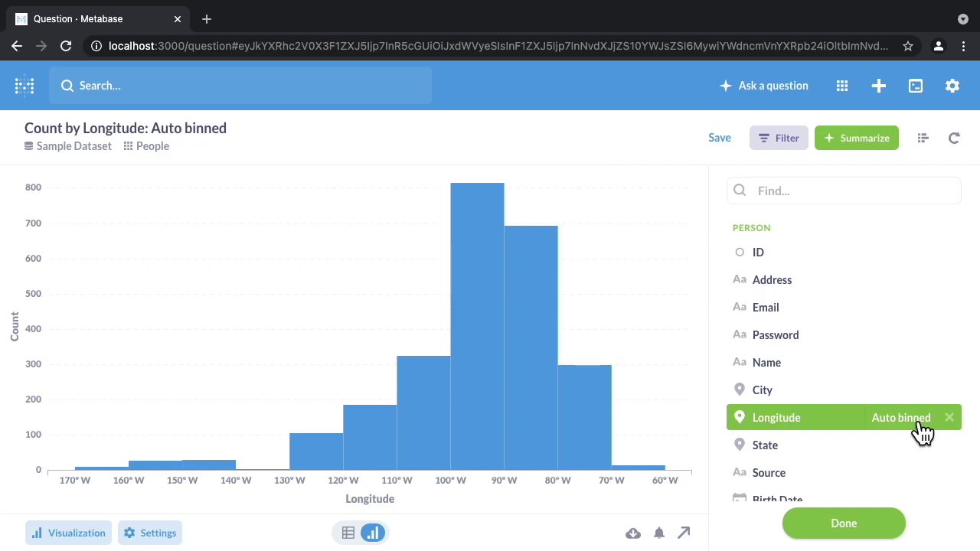
click(919, 422)
Step: Bin the Longitude grouping every 1 degree
click(888, 306)
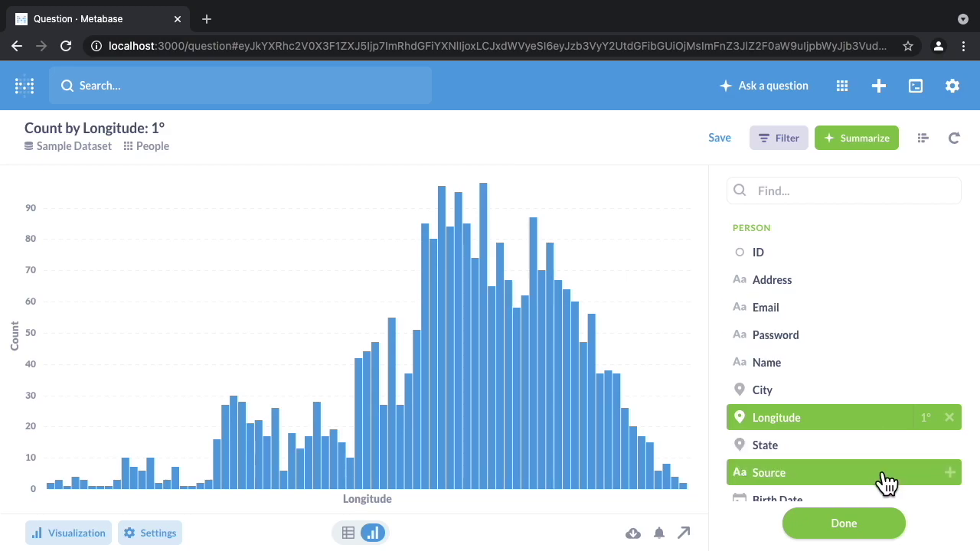
scroll(886, 478, down, 2)
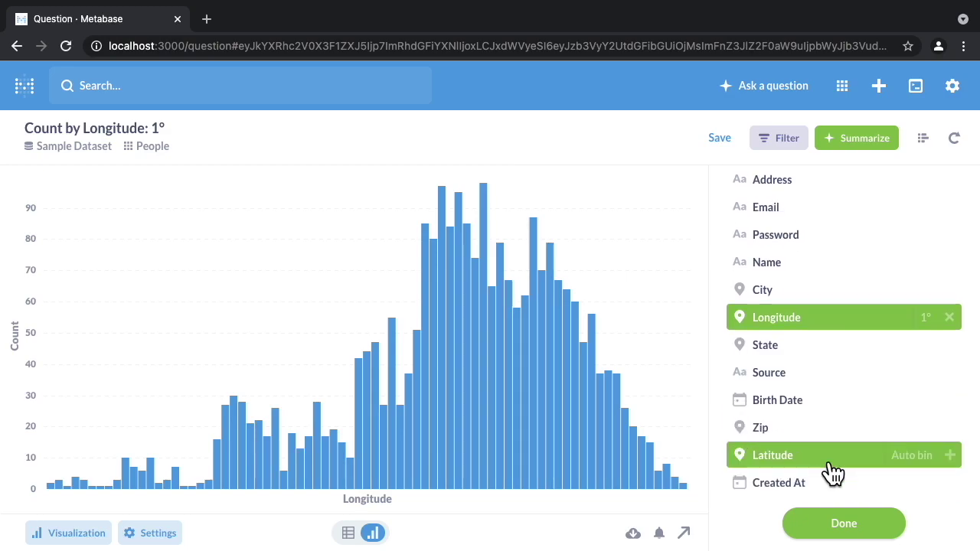
click(963, 465)
Step: Pan the Longitude-by-Latitude grid map up to bring the US into view
drag(597, 477, 583, 370)
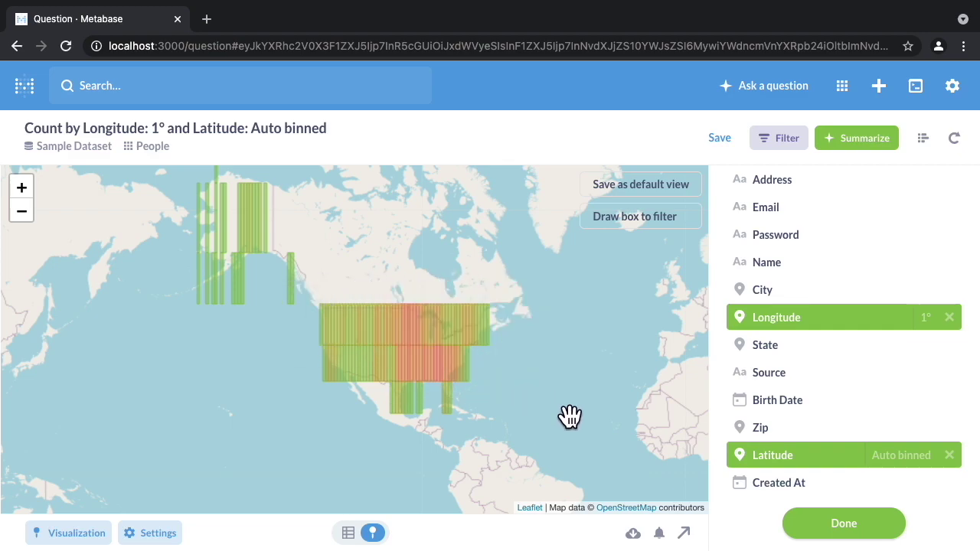
mouse_move(485, 336)
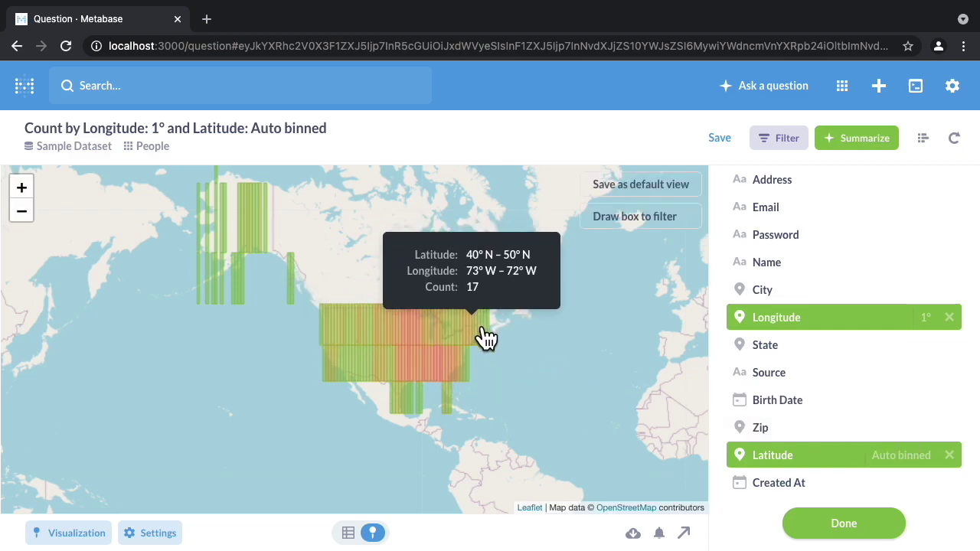
click(903, 463)
Step: Bin Latitude every 1 degree, then centre and zoom the grid on the central US
click(890, 344)
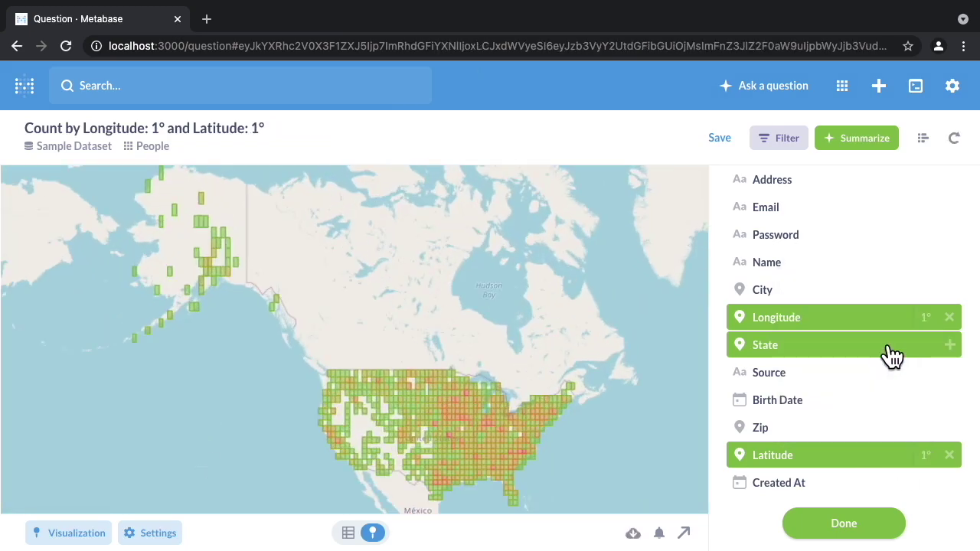
mouse_move(645, 467)
mouse_down()
mouse_move(528, 334)
mouse_move(559, 349)
mouse_up()
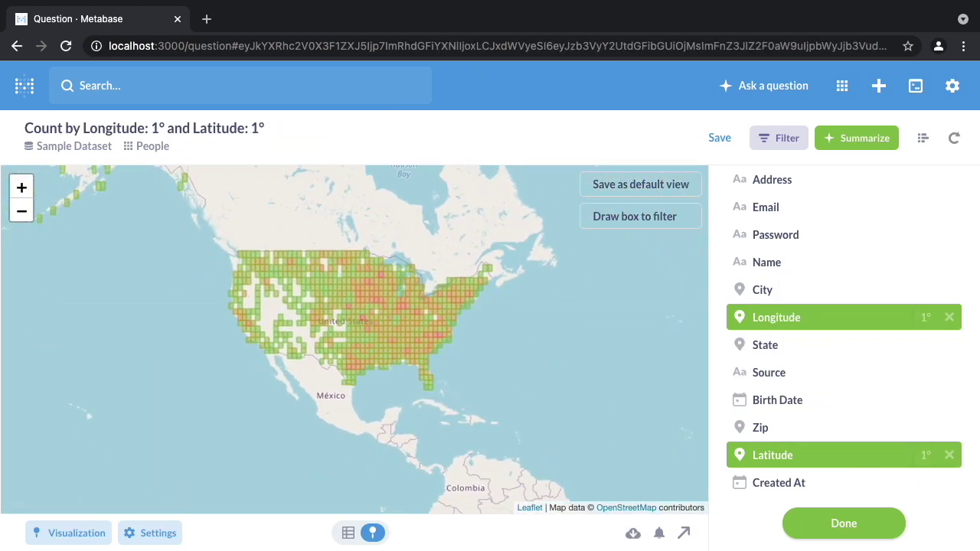
click(31, 193)
drag(260, 275, 271, 401)
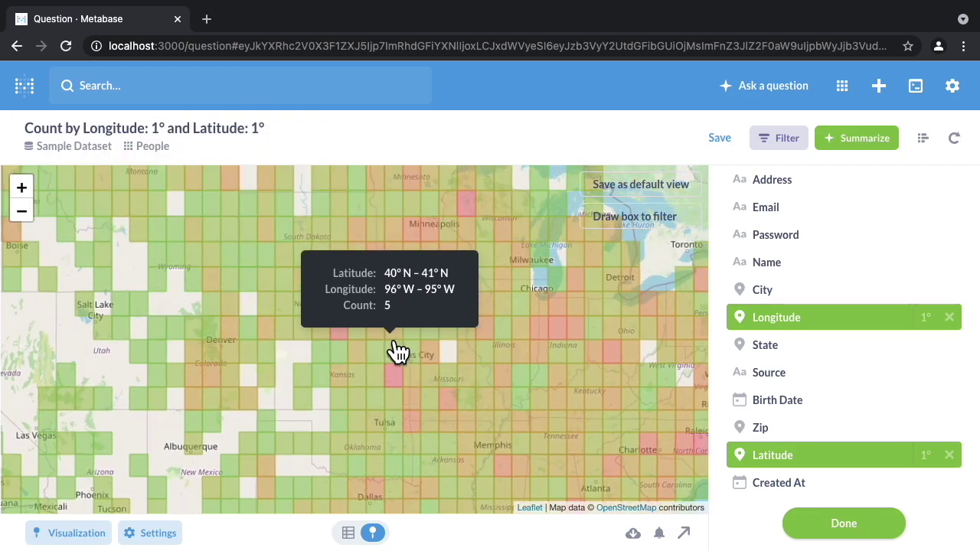